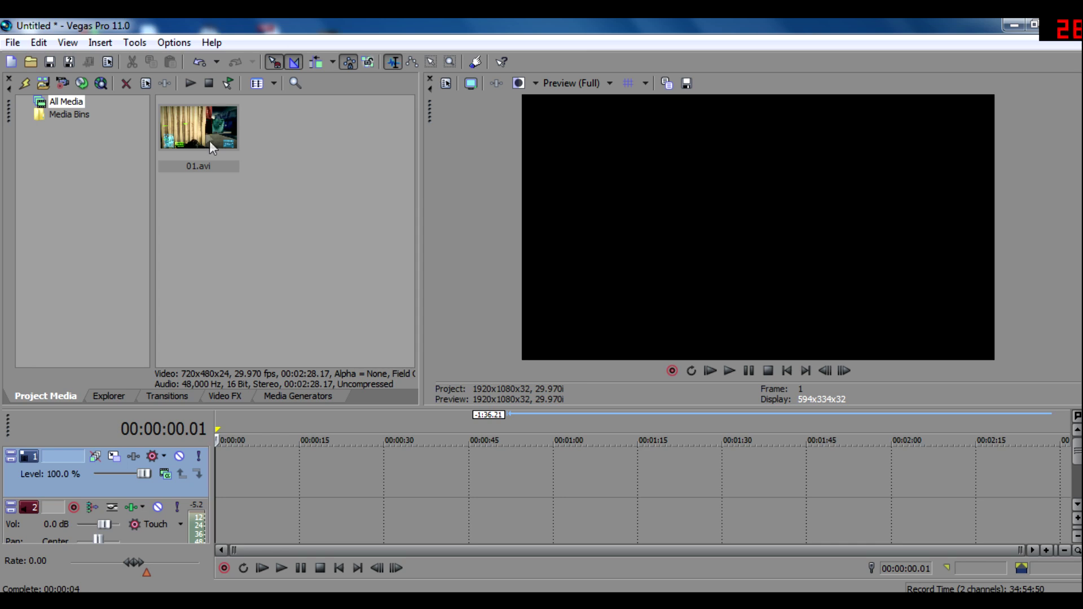
Step: Drag 01.avi from Project Media onto the timeline so its video and audio tracks appear
left_click_drag(207, 130, 226, 309)
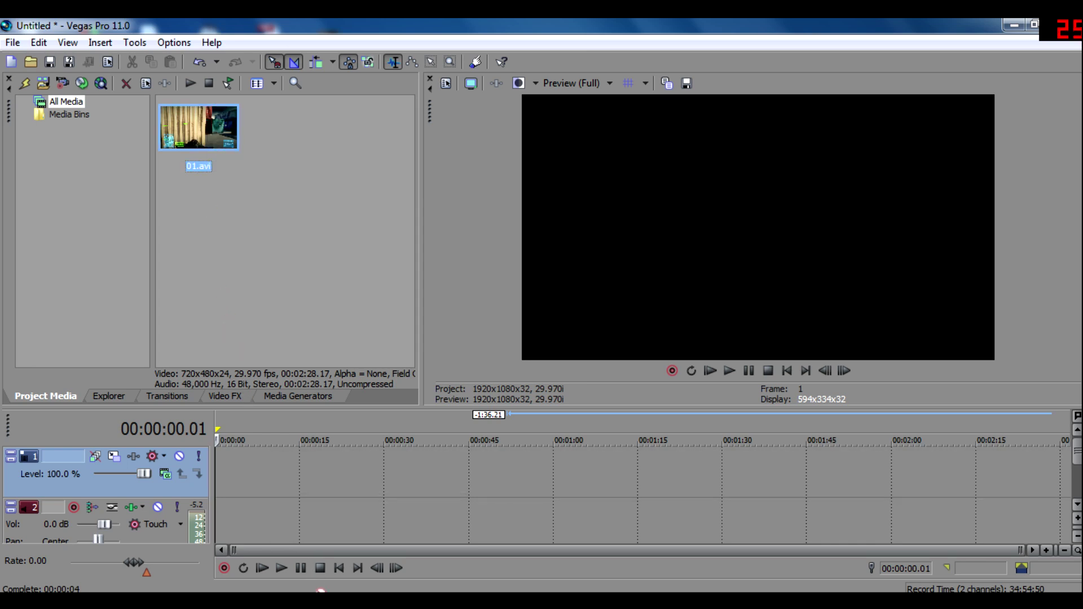
left_click_drag(222, 500, 221, 499)
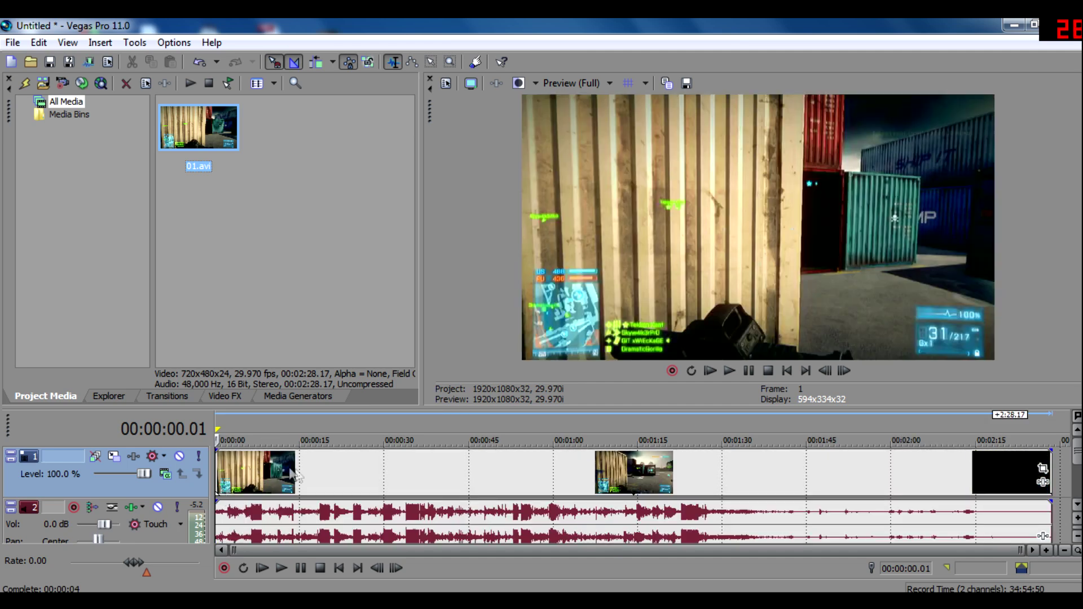
Step: Split the 01.avi event at roughly 00:00:38, leaving only the opening part selected
left_click(301, 468)
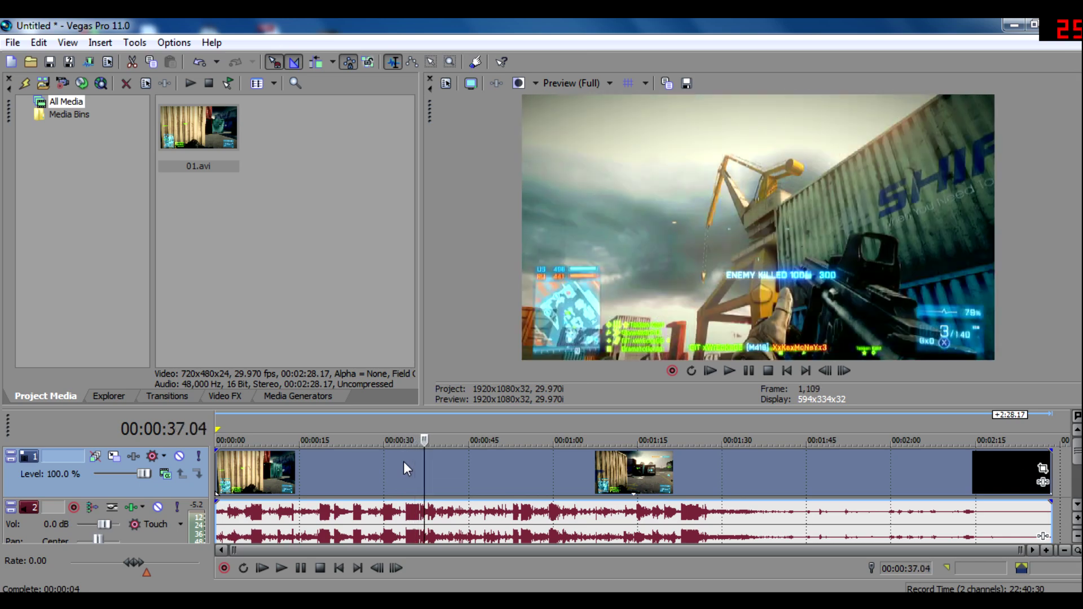
key("Left")
key("Left")
key("Left")
key("Left")
key("Left")
key("Left")
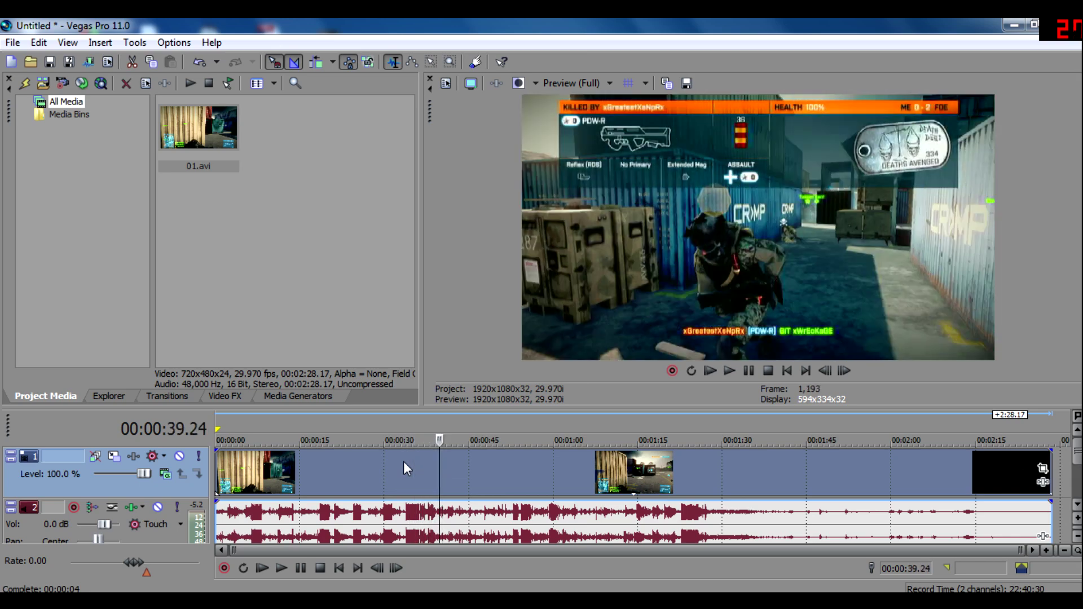
key("Left")
key("Left")
key("Left")
key("Left")
key("Left")
key("Left")
key("Left")
key("Left")
key("Left")
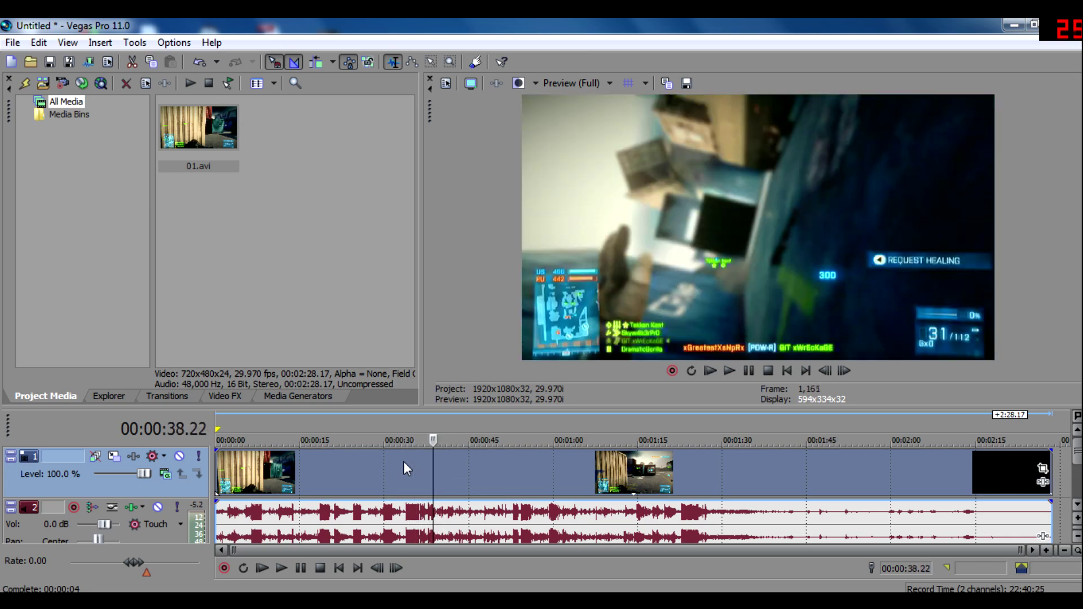
key("Left")
key("Left")
key("Left")
key("s")
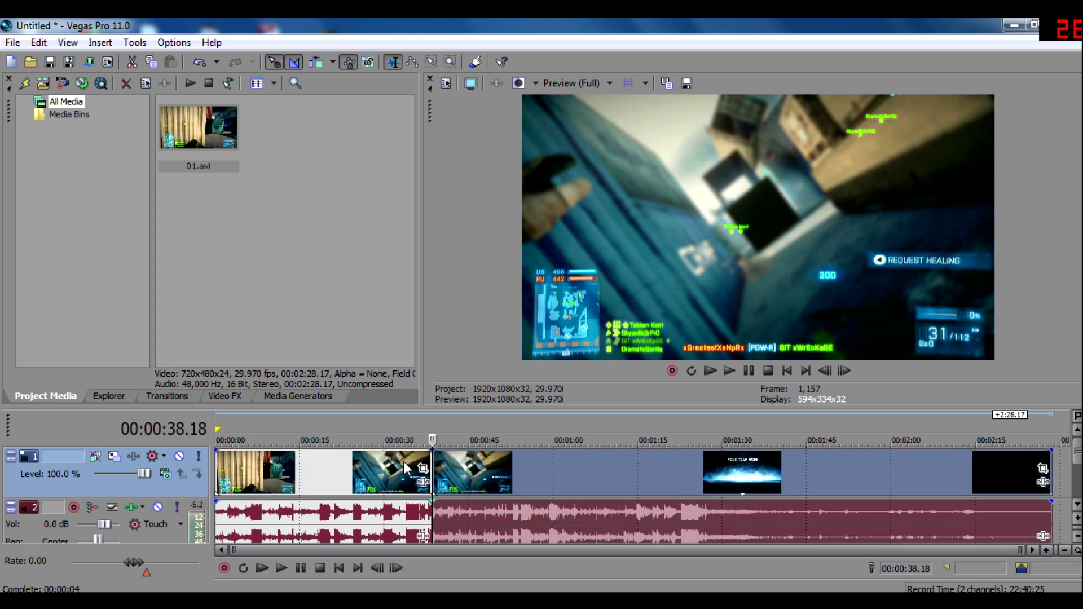
left_click(403, 461)
Step: Delete the opening part, slide the remaining footage left, and find the 26-second mark
key("Delete")
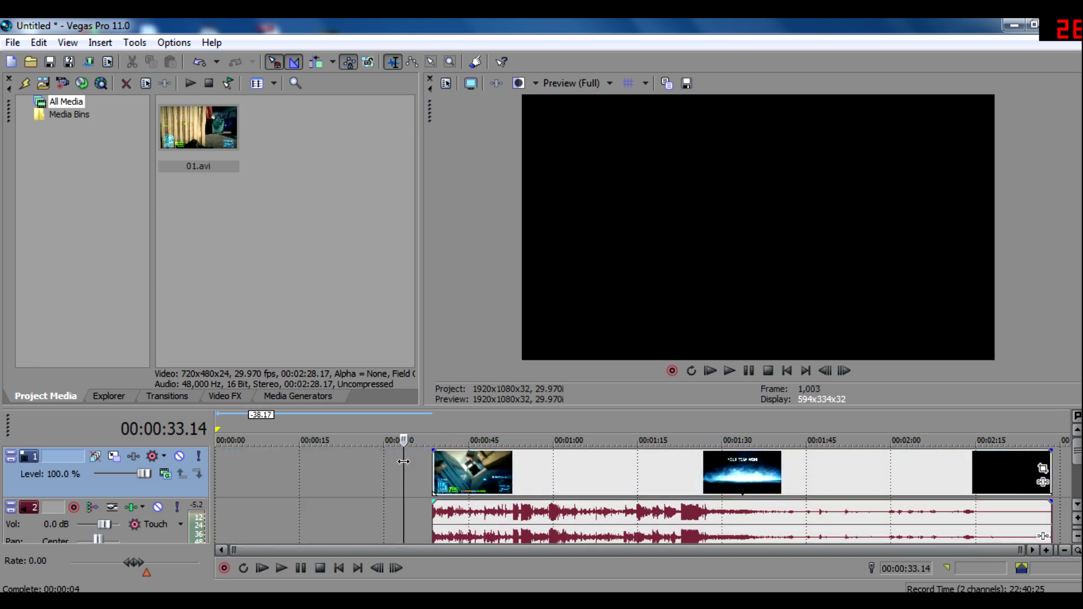
left_click_drag(452, 482, 317, 480)
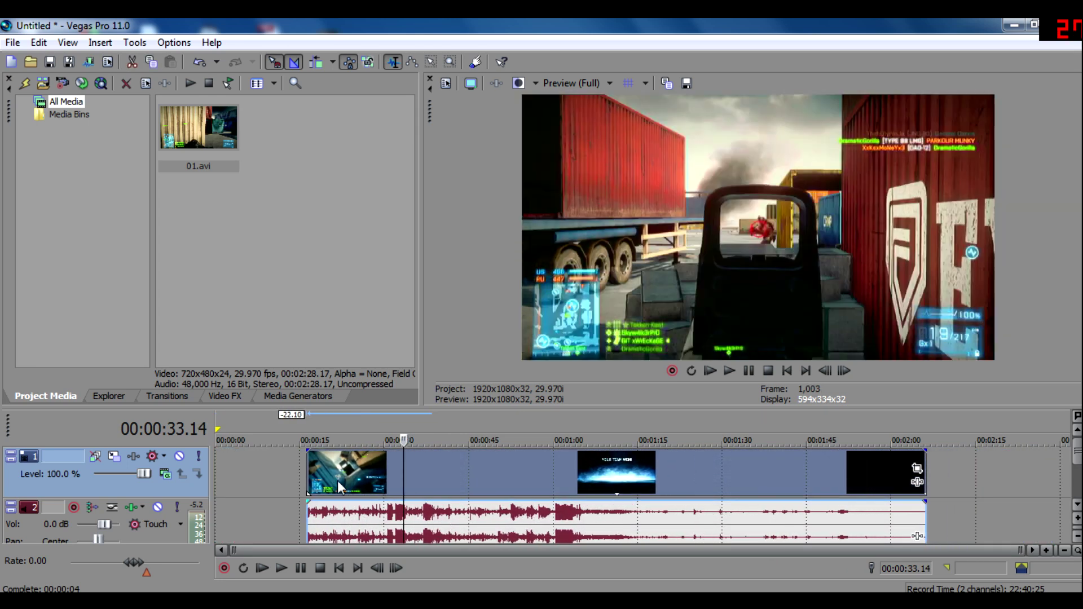
key("j")
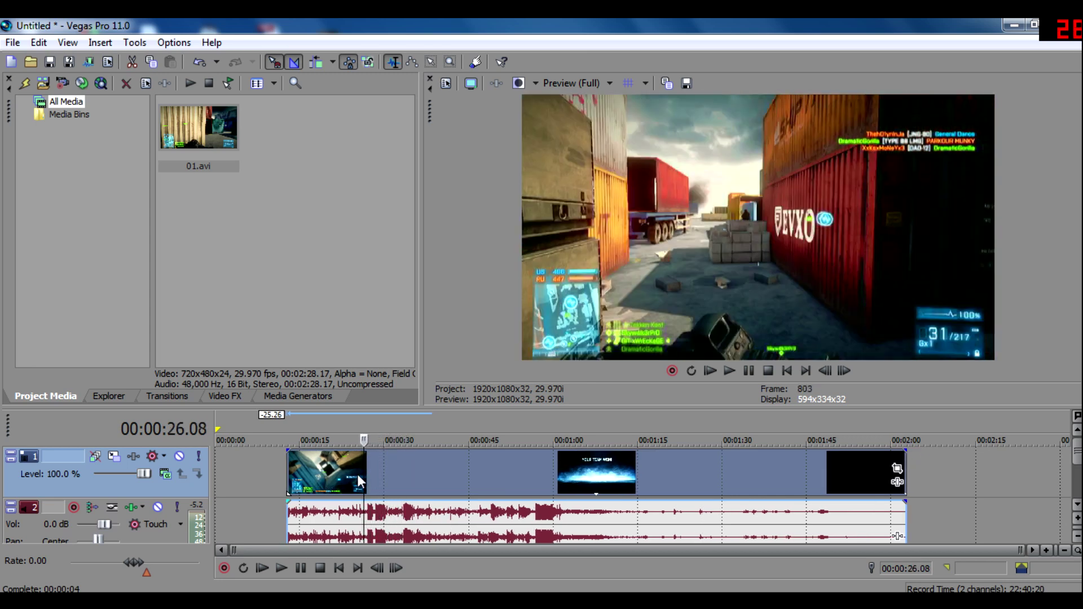
key("k")
key("l")
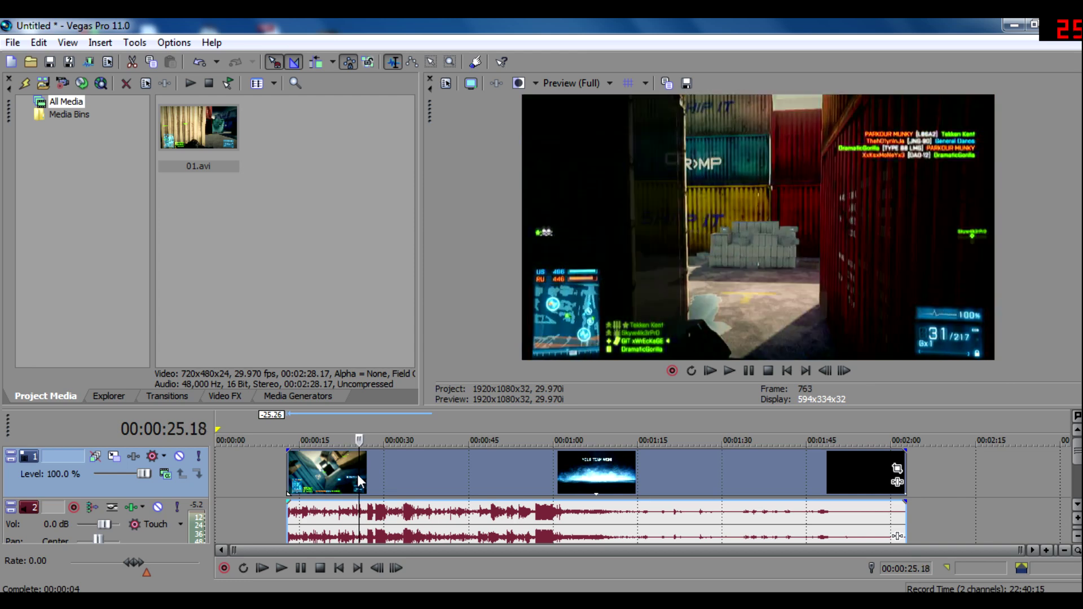
key("k")
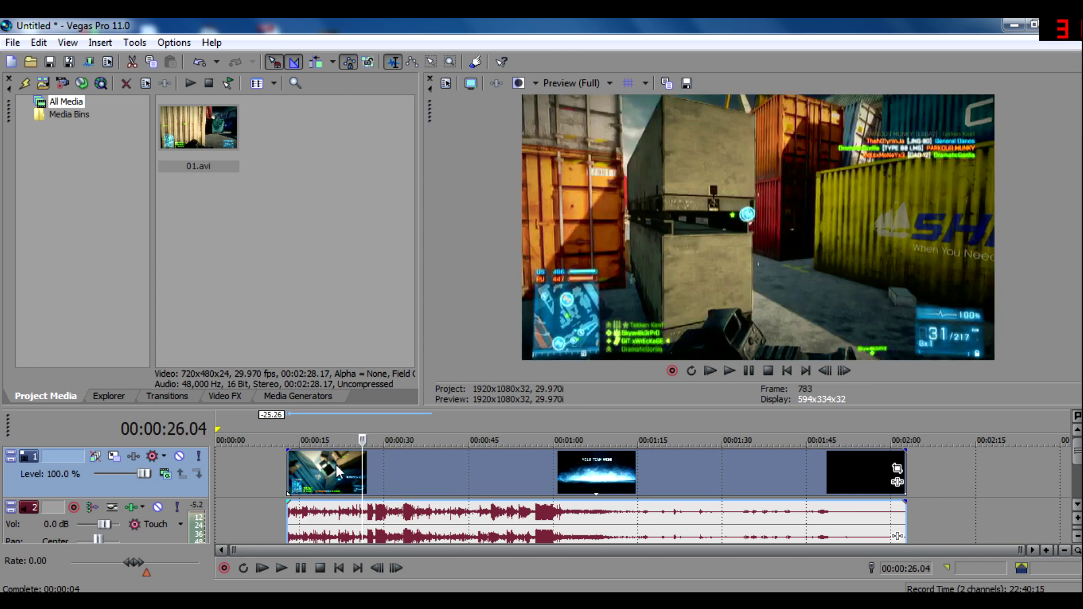
Step: Split the footage near 26 seconds and move the first piece further left
key("s")
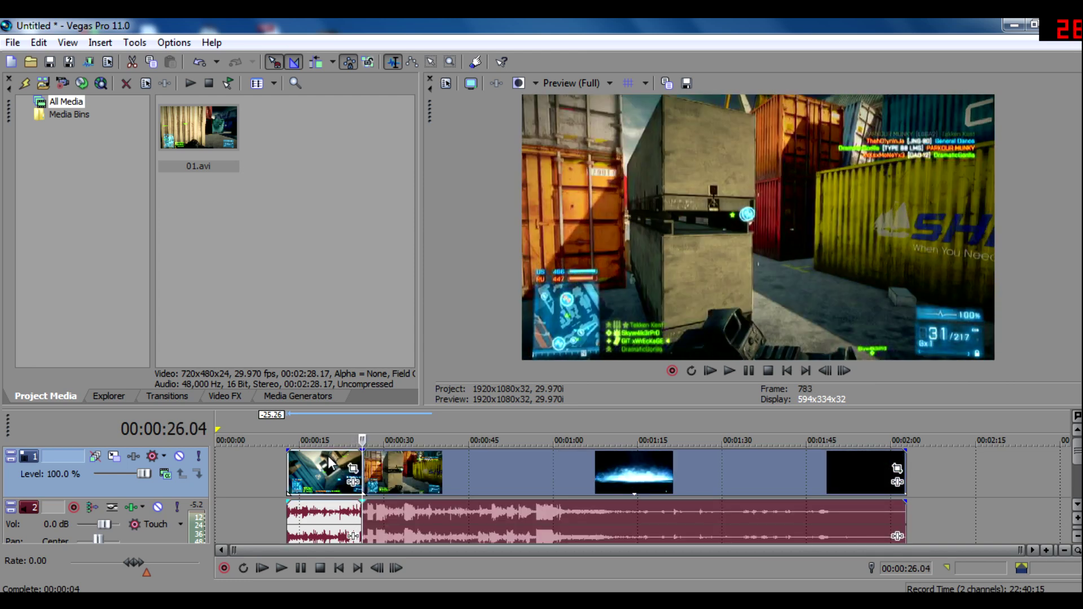
left_click(337, 471)
left_click_drag(337, 472, 284, 464)
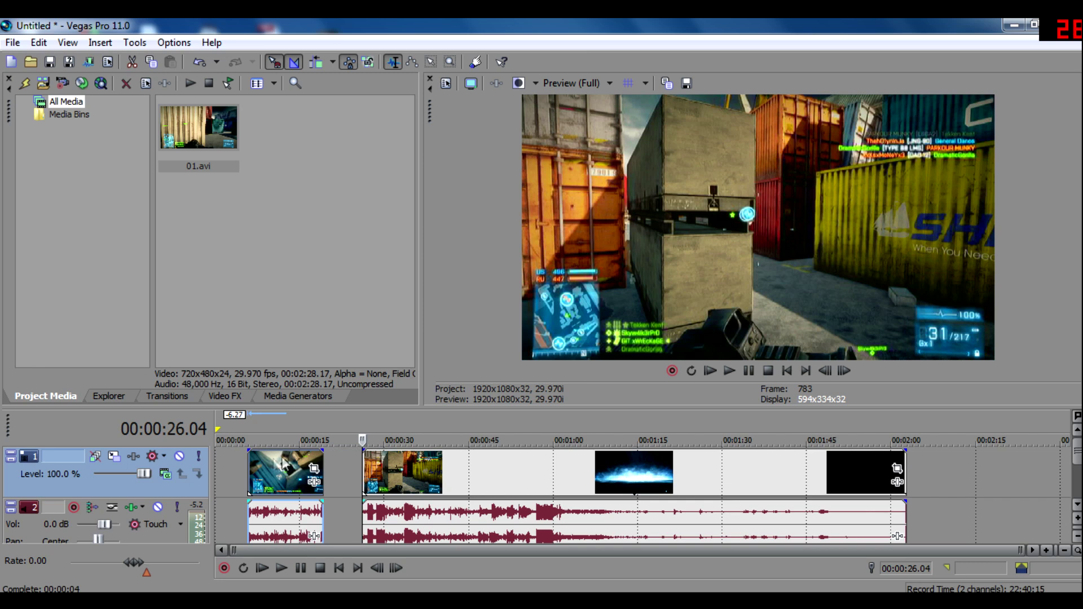
left_click(252, 472)
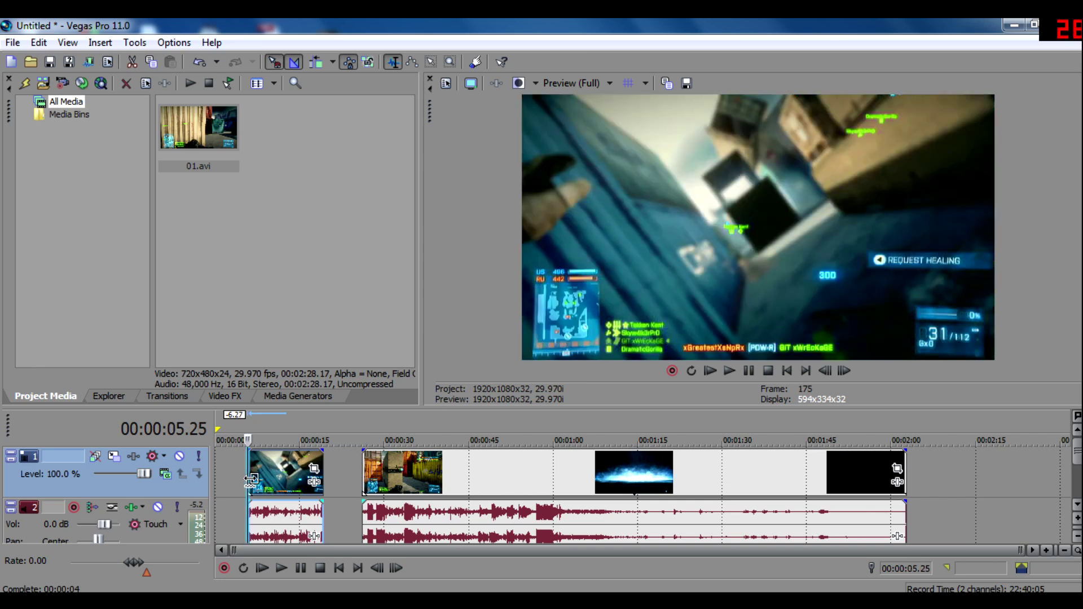
Step: Trim the first piece from its start to begin near 15 seconds, then play it back
left_click_drag(250, 479, 303, 476)
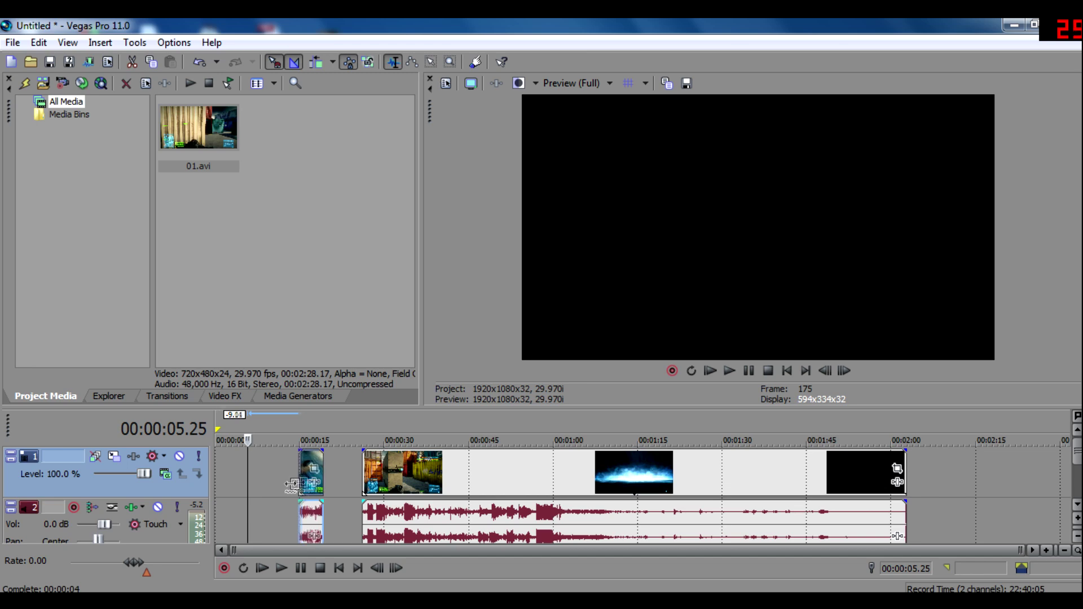
mouse_move(303, 476)
left_mouse_down()
mouse_move(161, 494)
mouse_move(318, 482)
left_mouse_up()
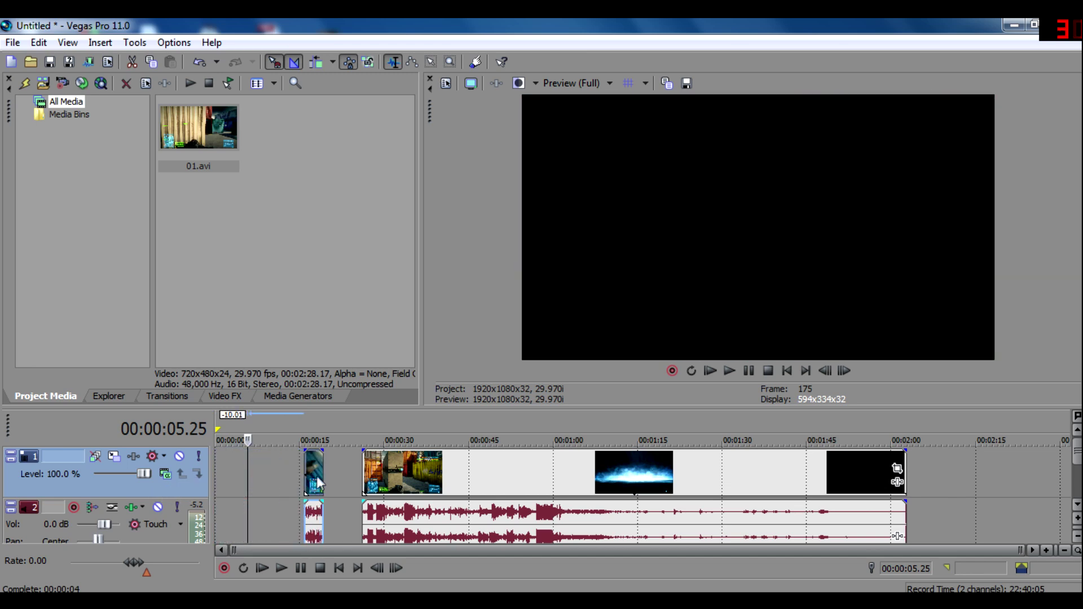
left_click(301, 483)
key("space")
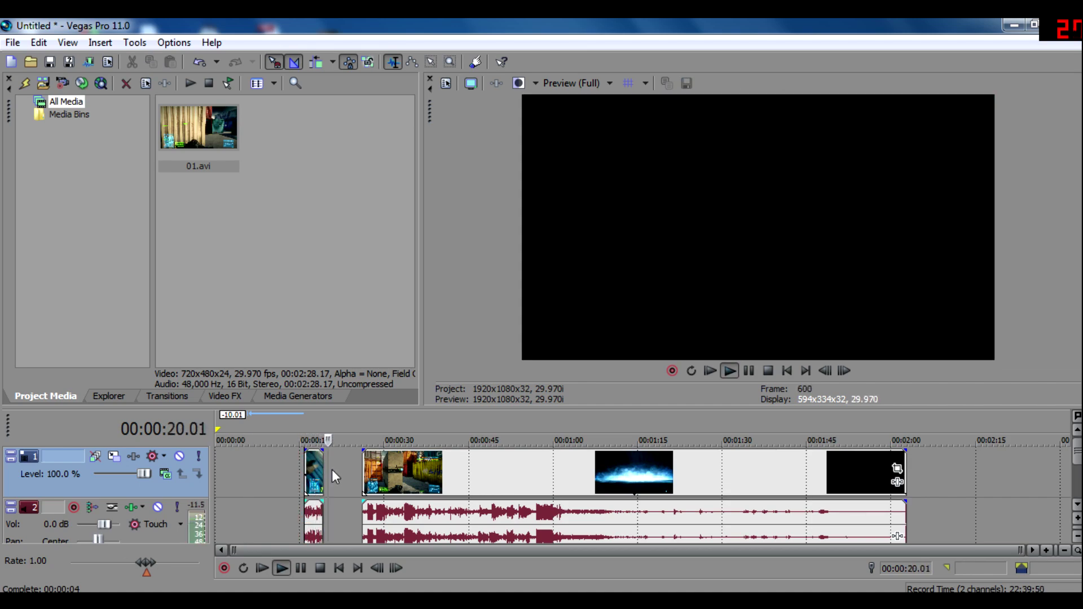
key("space")
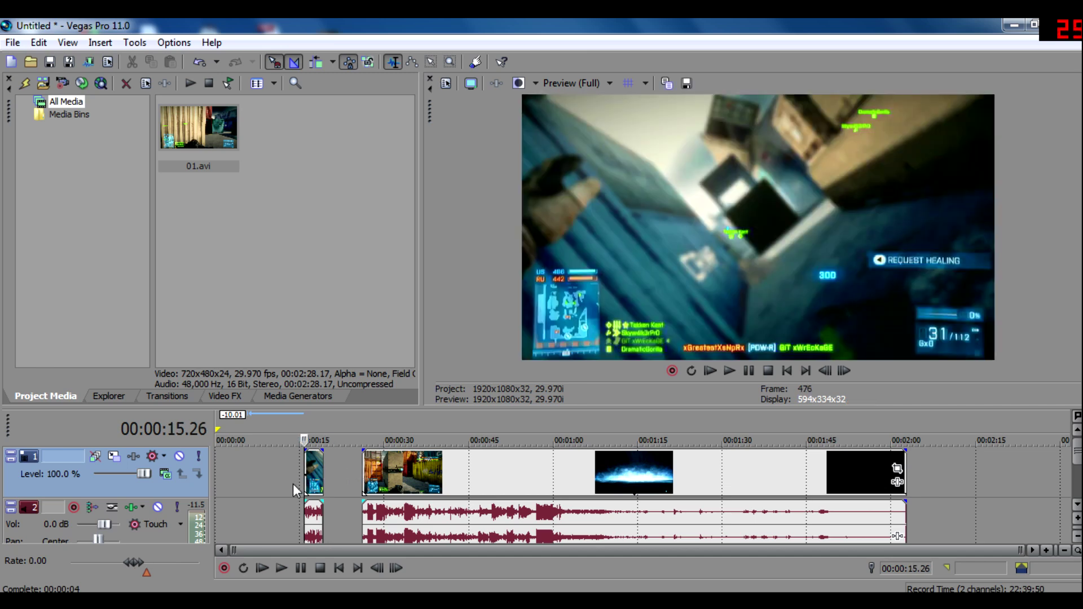
Step: Extend the first piece back to the timeline start, shift it later, and preview
left_click_drag(306, 479, 216, 479)
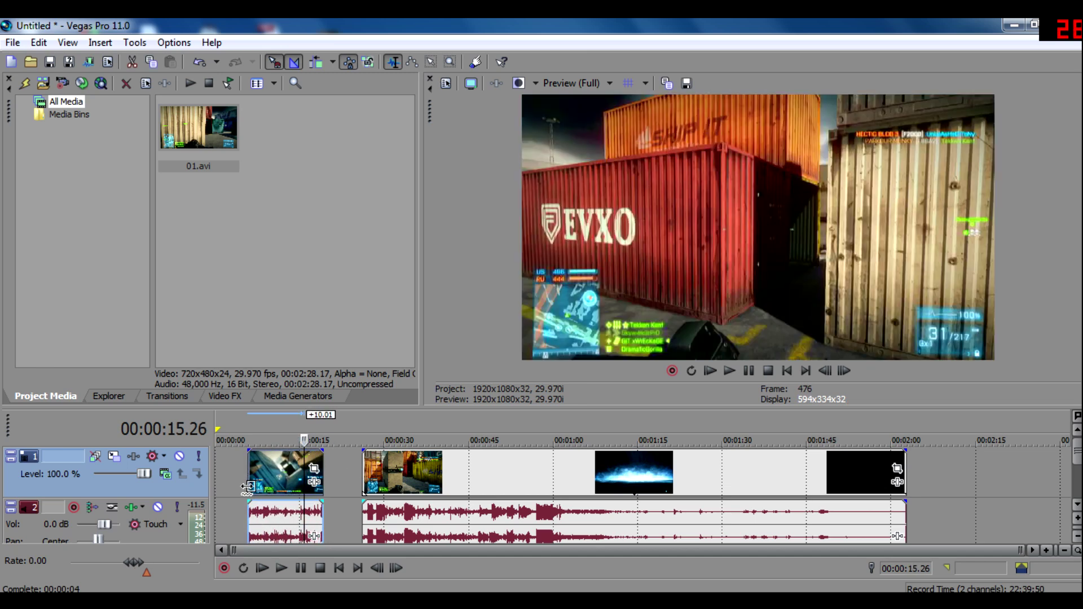
left_click_drag(302, 478, 343, 474)
key("space")
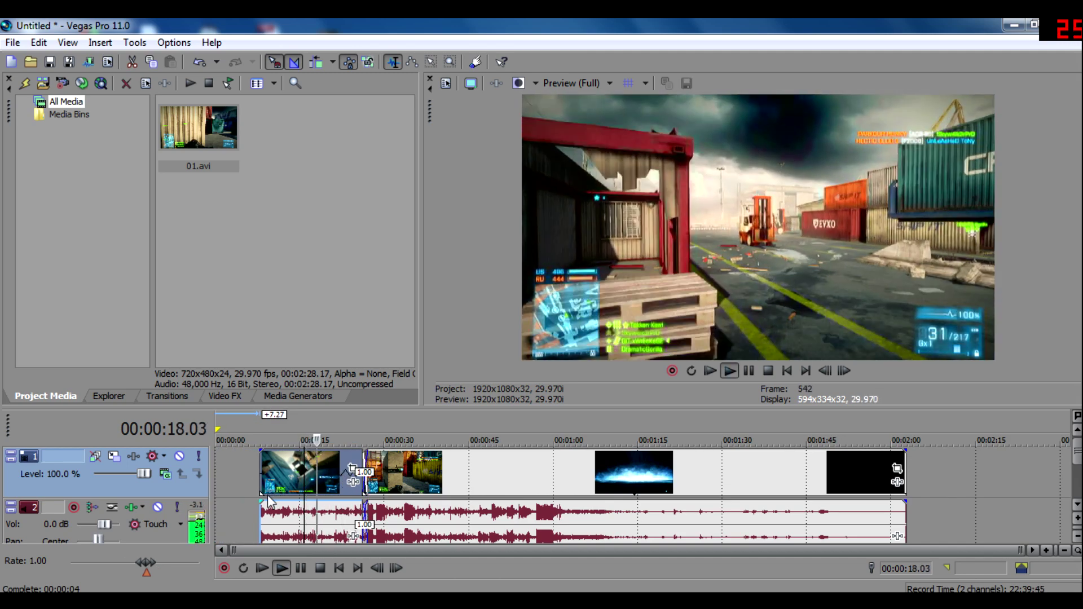
key("space")
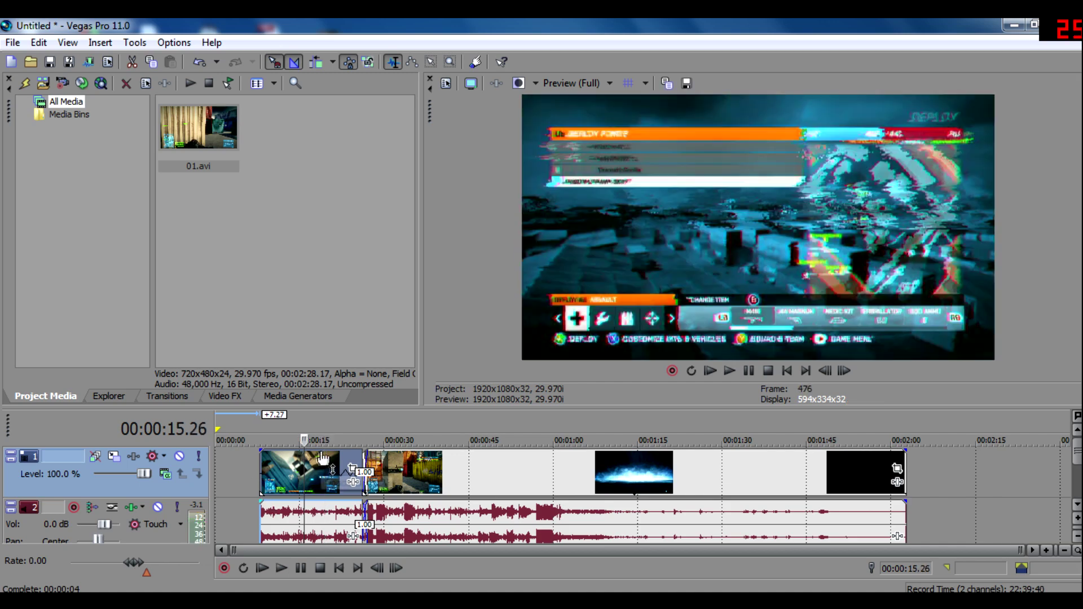
Step: Time-stretch the first piece to the timeline start to slow it, then preview the crossfade
left_click_drag(257, 475, 217, 476)
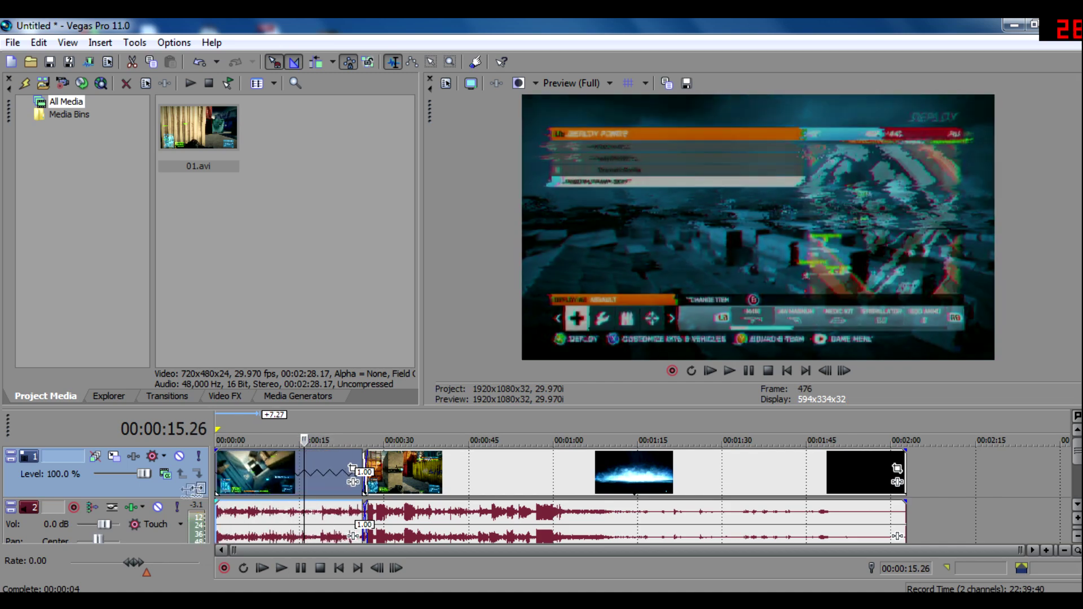
key("space")
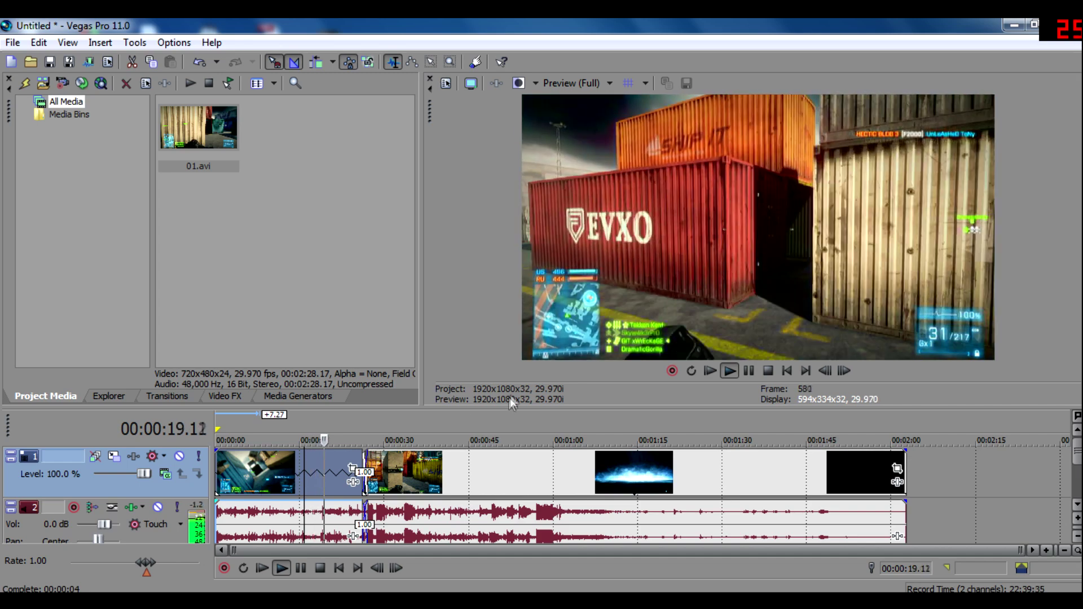
key("space")
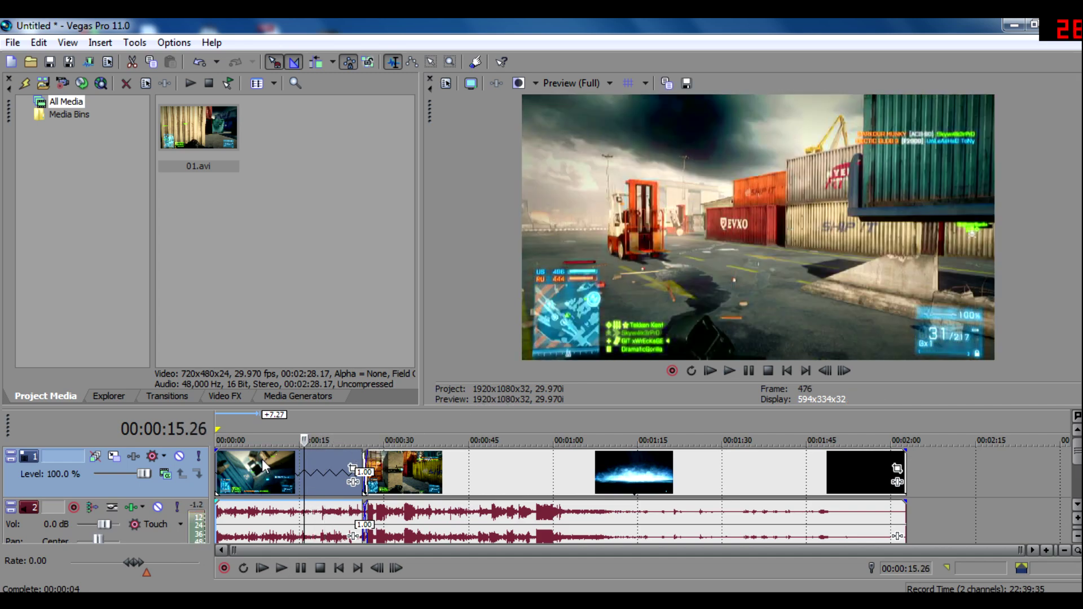